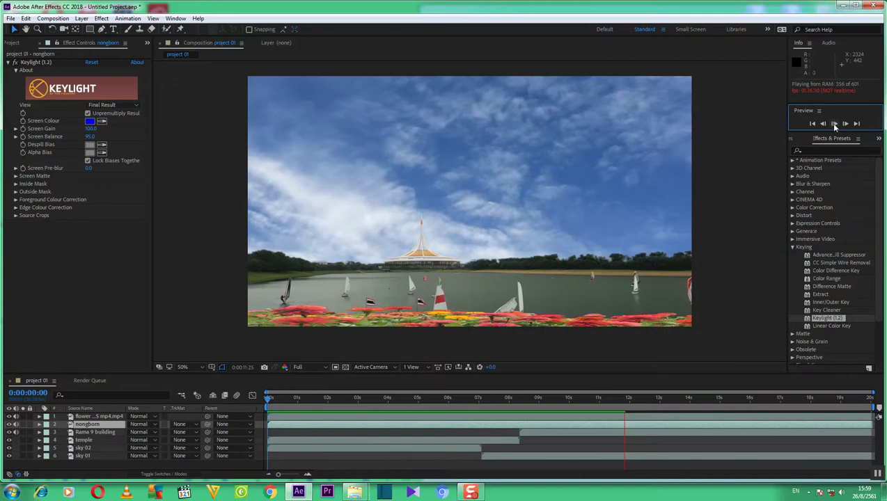
Stop the temple-lake composite preview and return the playhead to 0:00:00:00
left_click(835, 124)
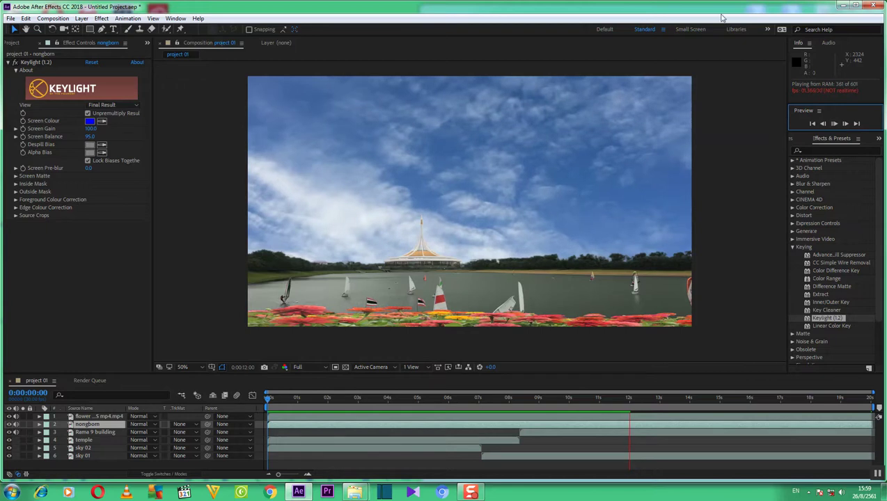
left_click(836, 123)
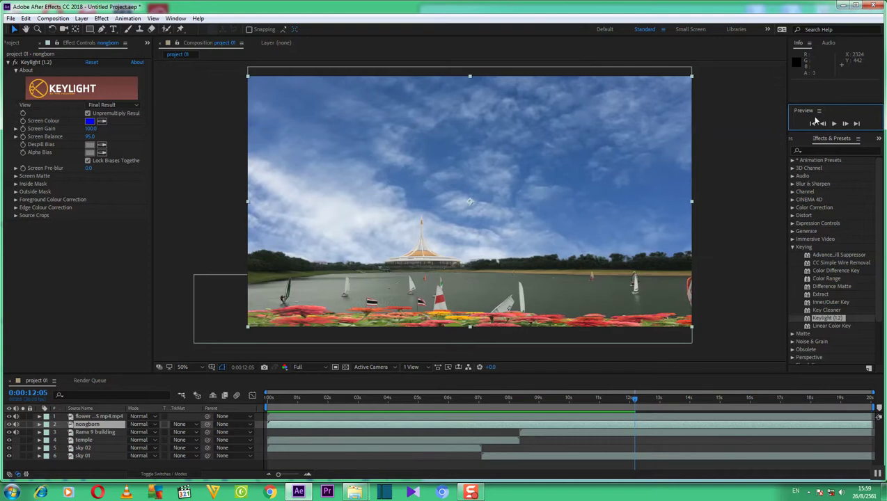
left_click(813, 123)
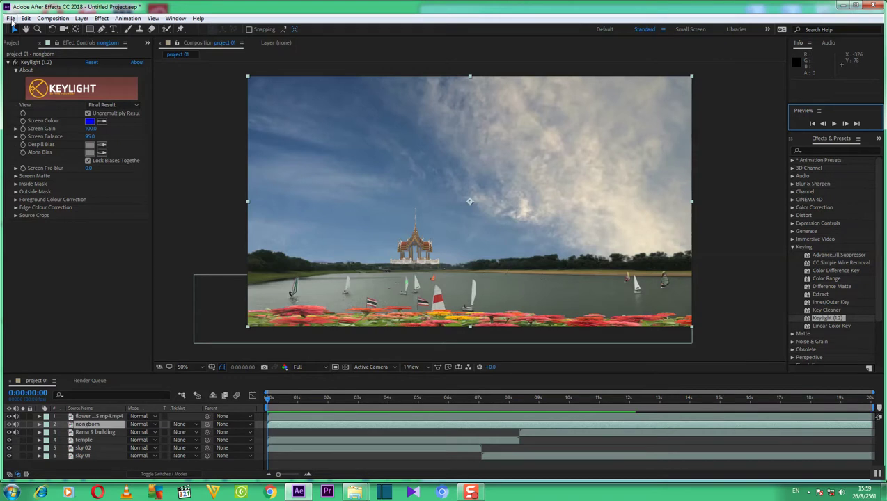
Save the project under the new name 'final project 01' with Save As
left_click(11, 18)
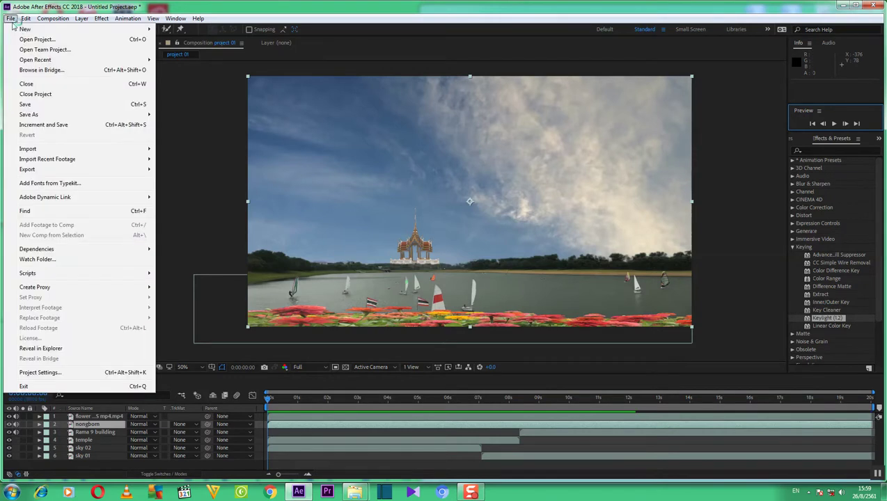
mouse_move(36, 117)
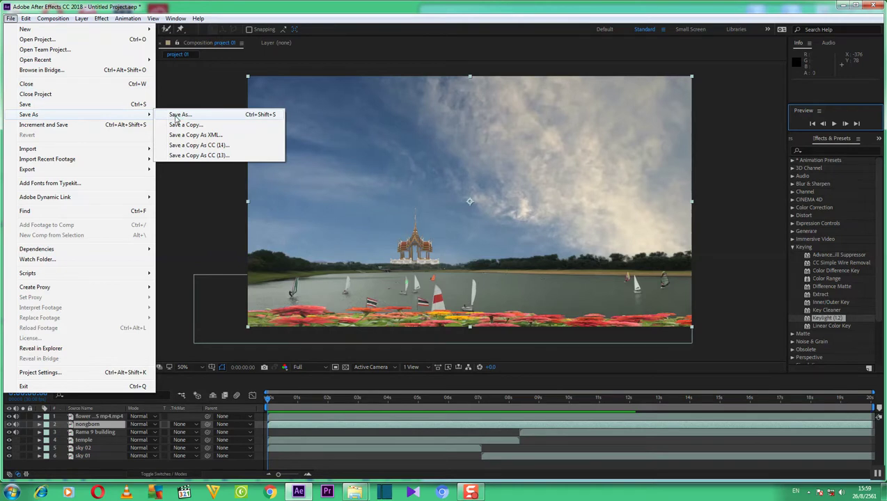
left_click(178, 116)
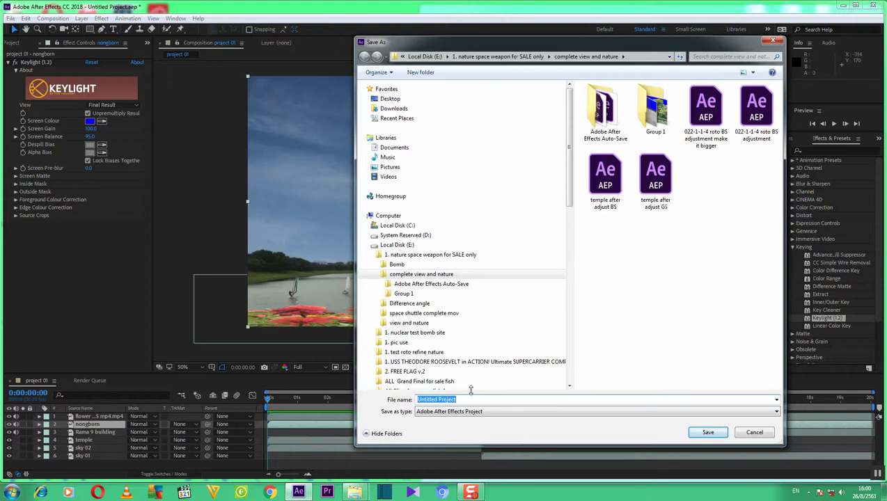
type("final ")
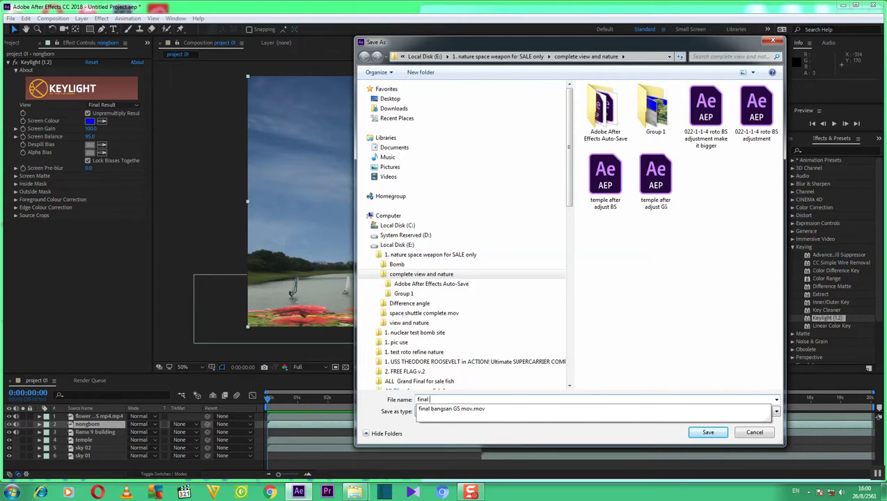
type("project 01")
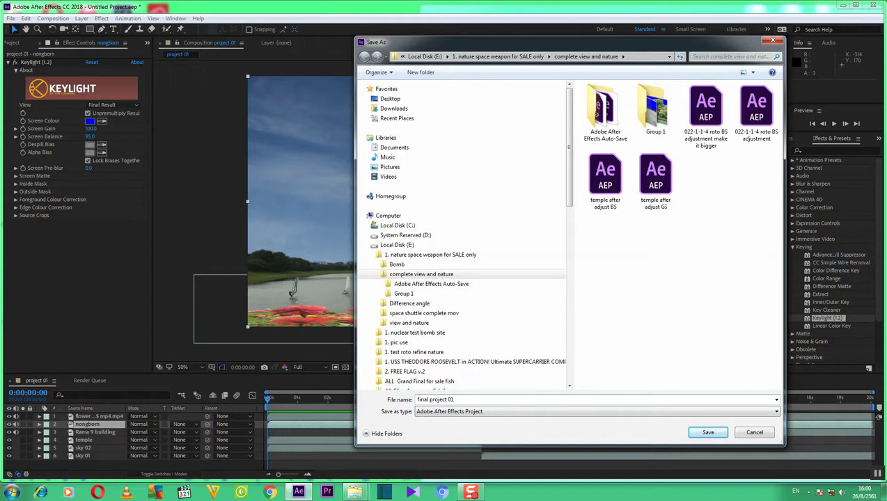
key("Return")
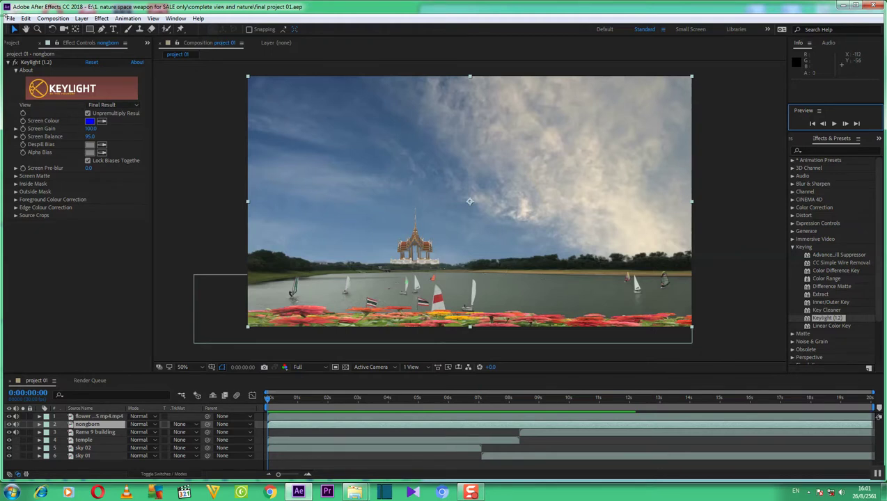
Add the project 01 composition to the Render Queue from File > Export
left_click(12, 19)
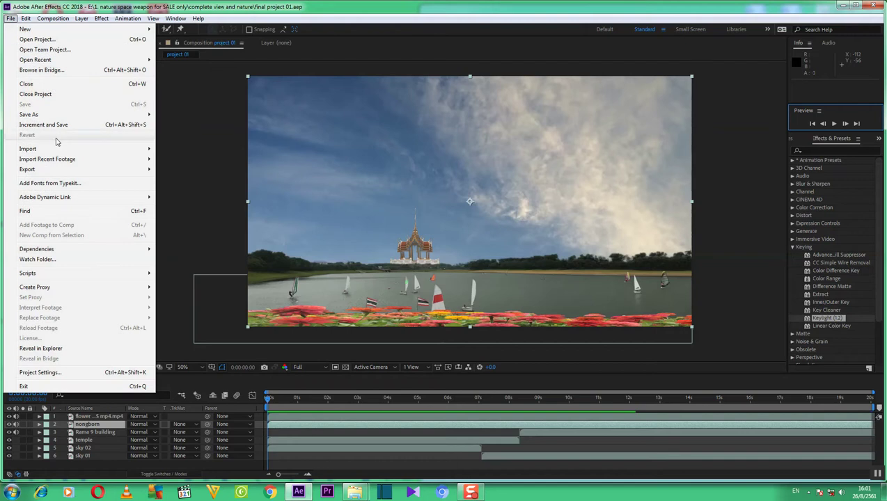
mouse_move(56, 173)
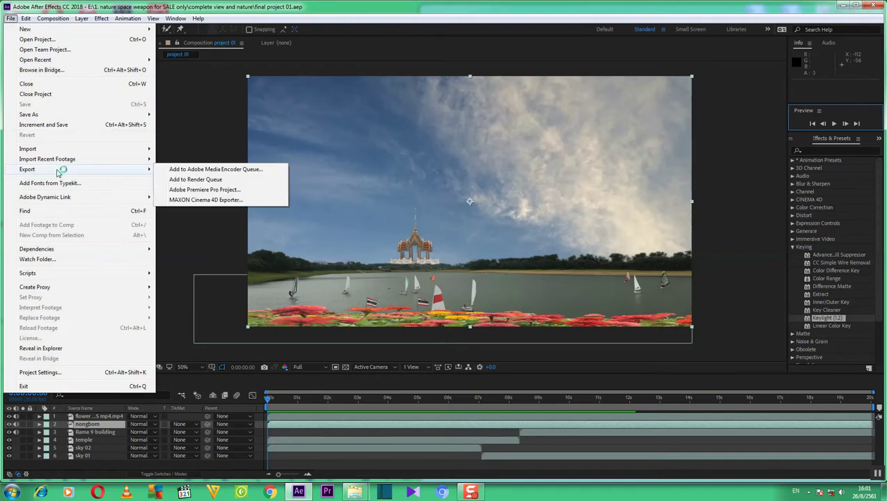
left_click(196, 182)
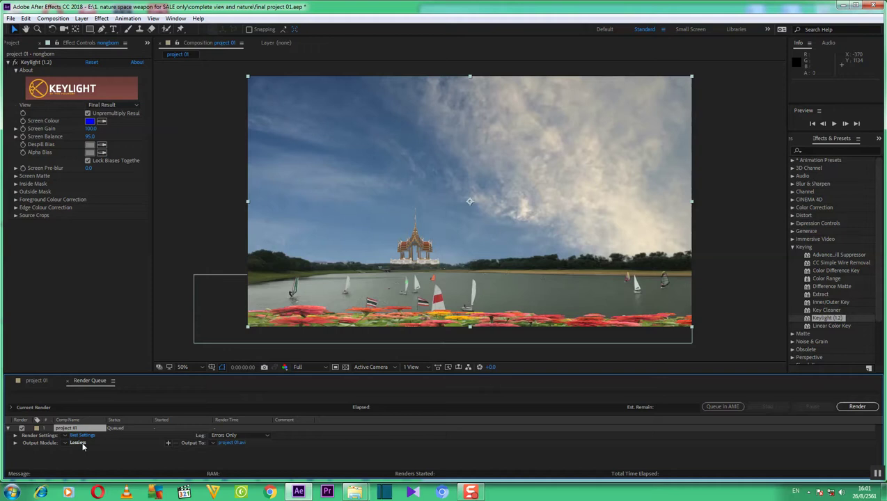
Change the queued output module format from Lossless AVI to QuickTime
left_click(81, 445)
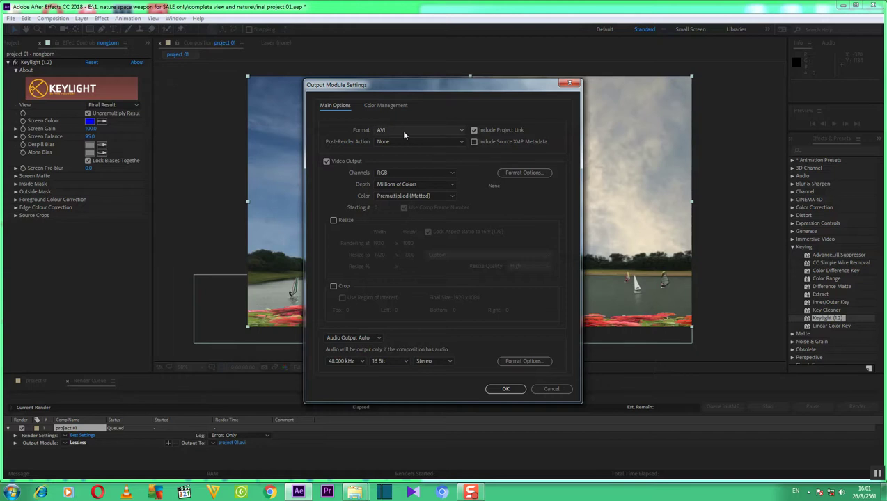
left_click(462, 130)
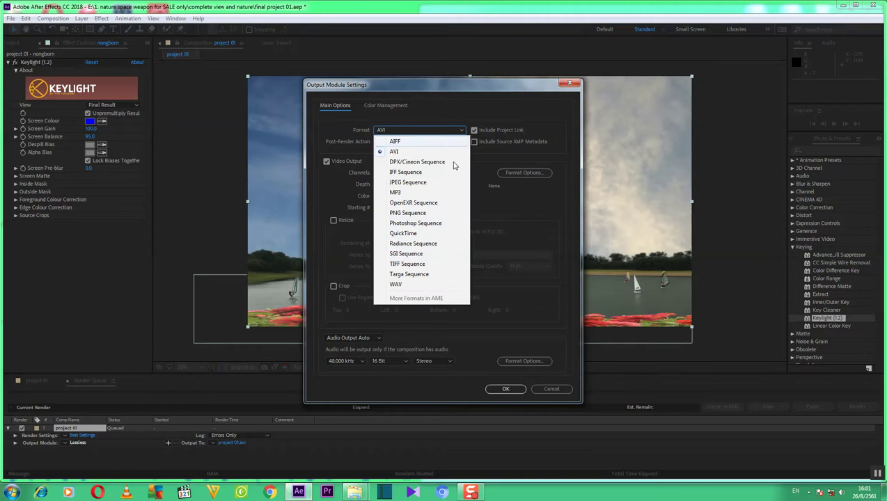
left_click(403, 233)
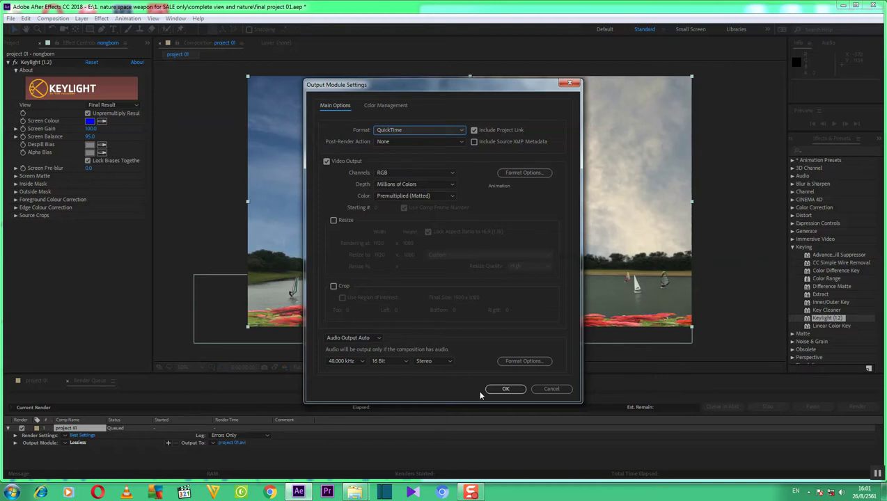
left_click(506, 390)
left_click(509, 390)
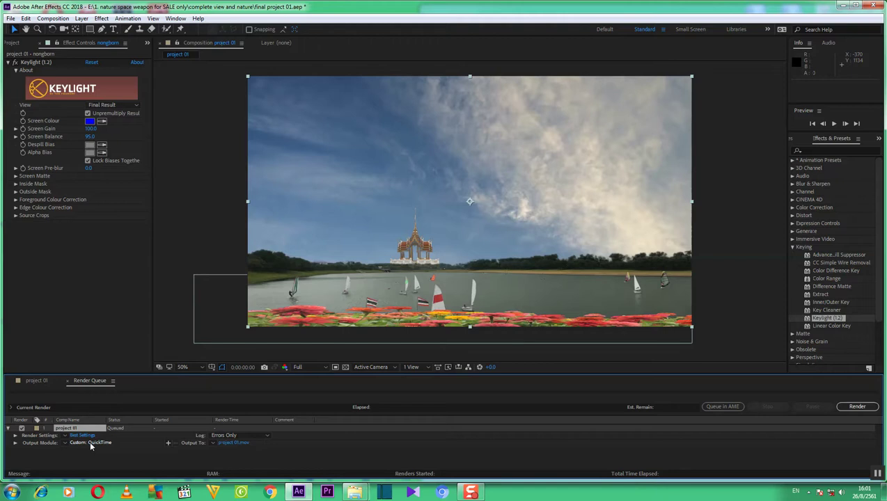
Set the output file project 01.mov to save in the Group 1 > project 1 folder
left_click(147, 444)
left_click(242, 444)
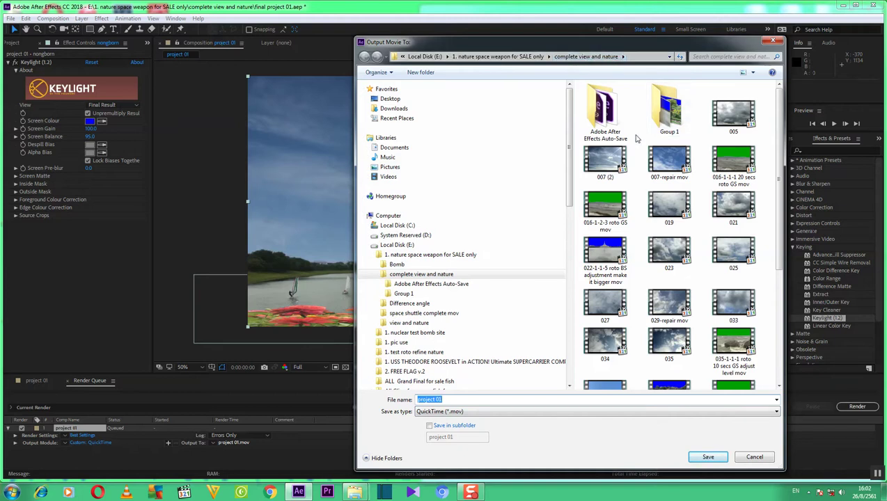
left_click(662, 127)
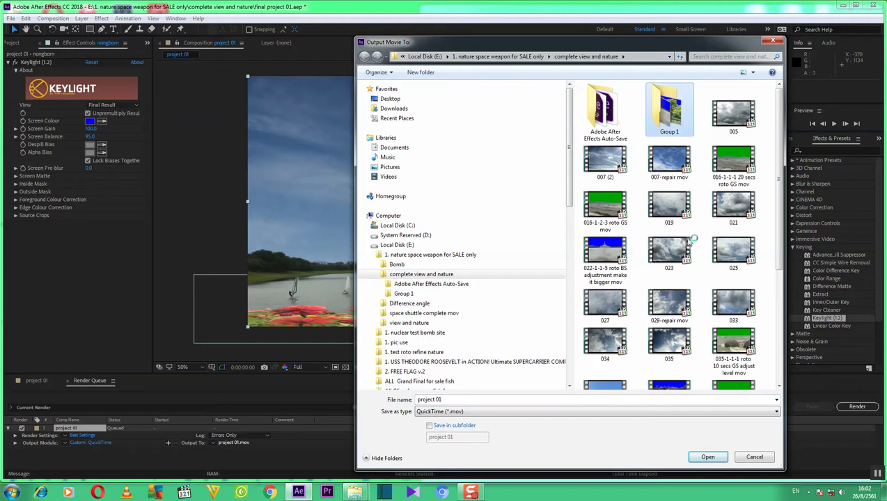
double_click(663, 113)
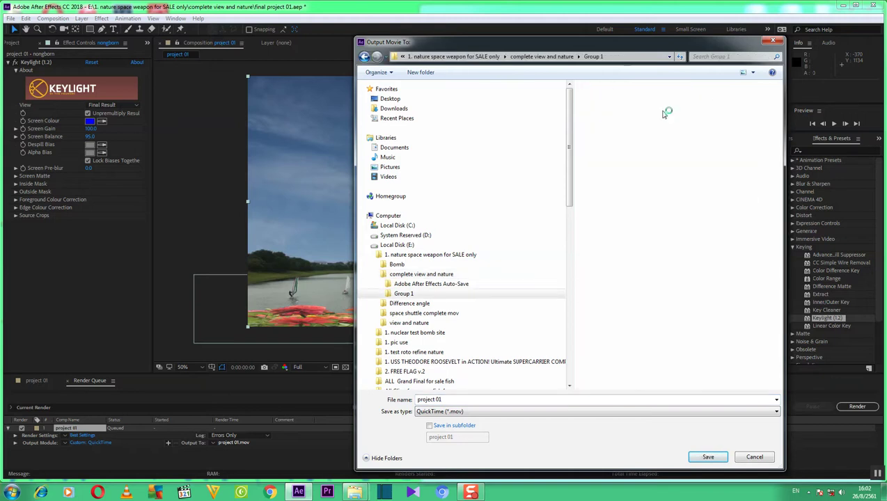
left_click(607, 132)
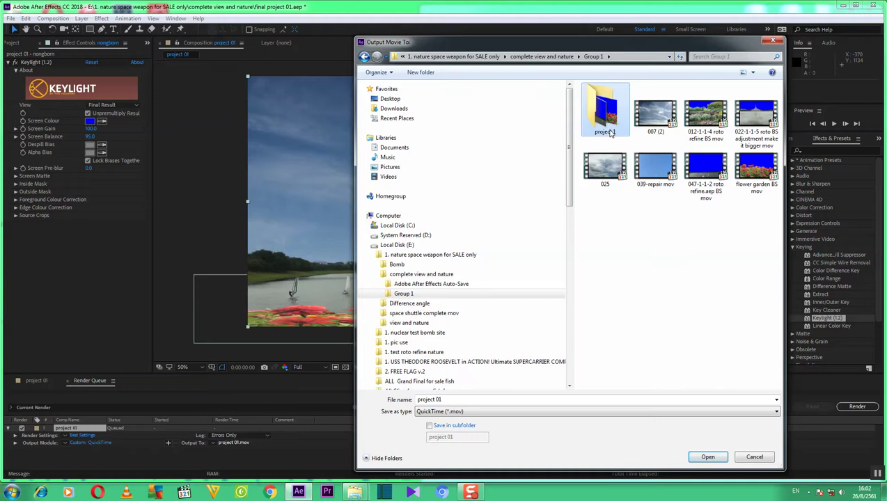
key("Return")
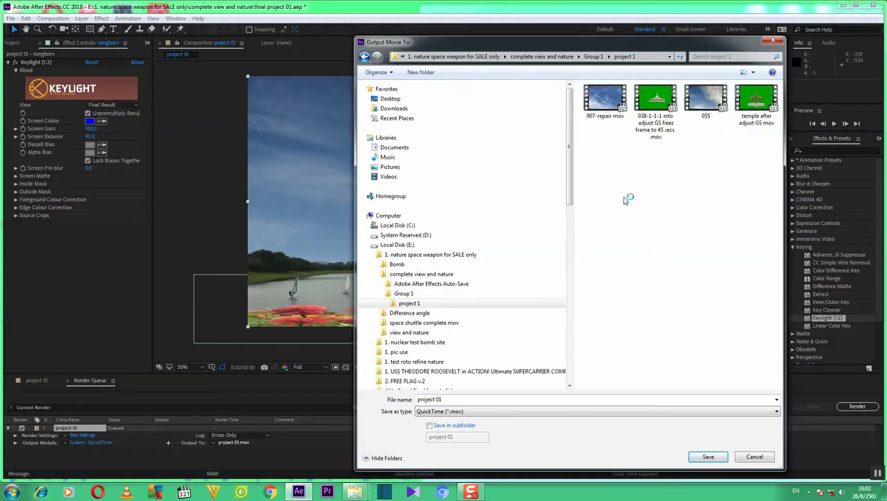
left_click(710, 459)
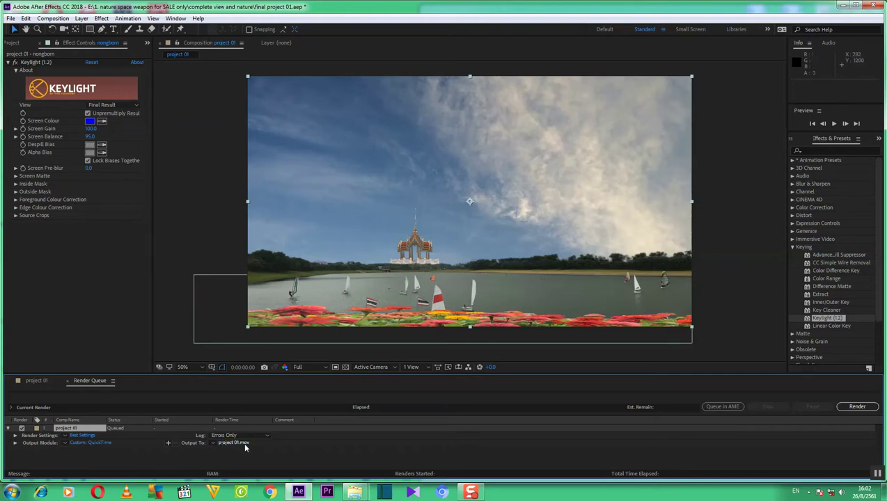
Render the queued project 01 composition and wait until it is marked Done
left_click(855, 408)
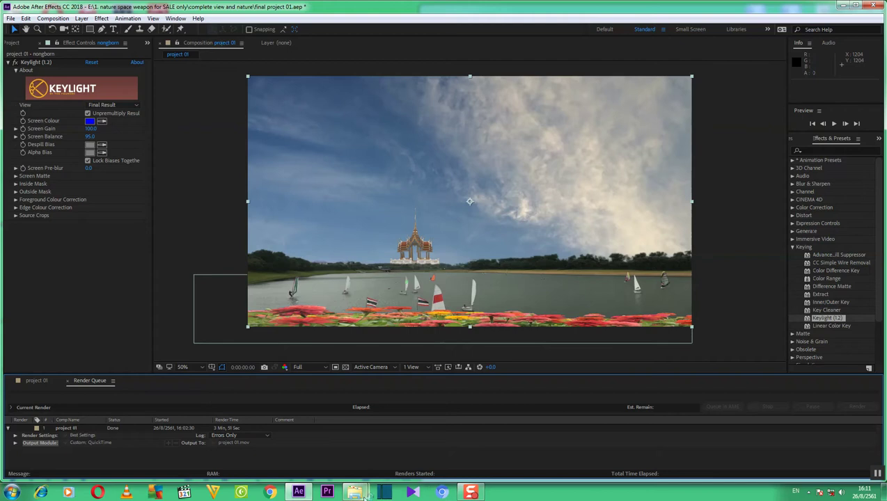
In the project 1 Explorer window, refresh the listing and select the rendered project 01 video
mouse_move(356, 495)
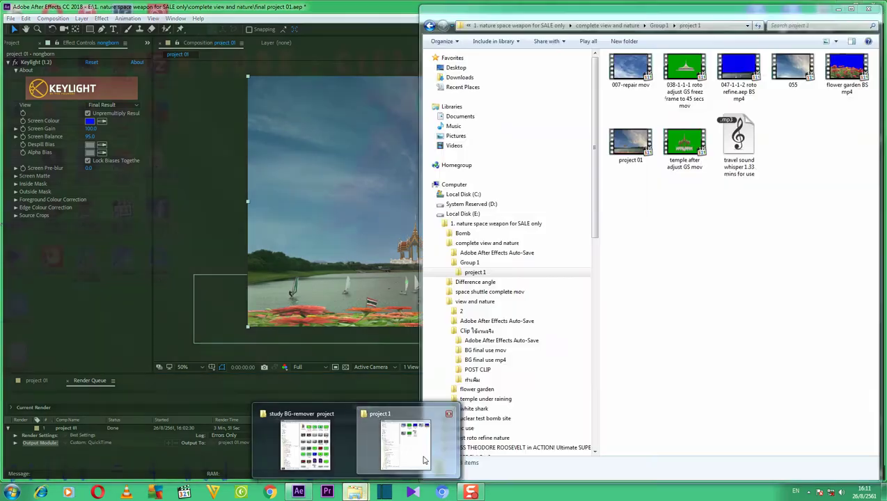
left_click(406, 440)
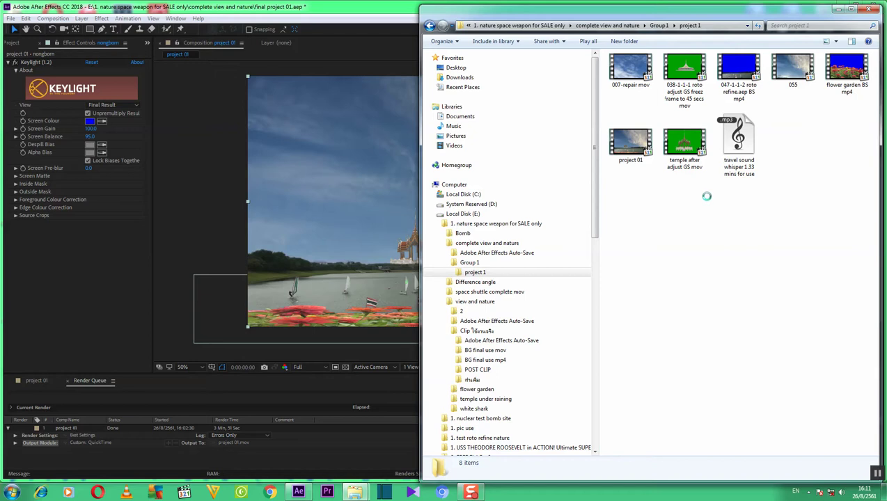
right_click(705, 199)
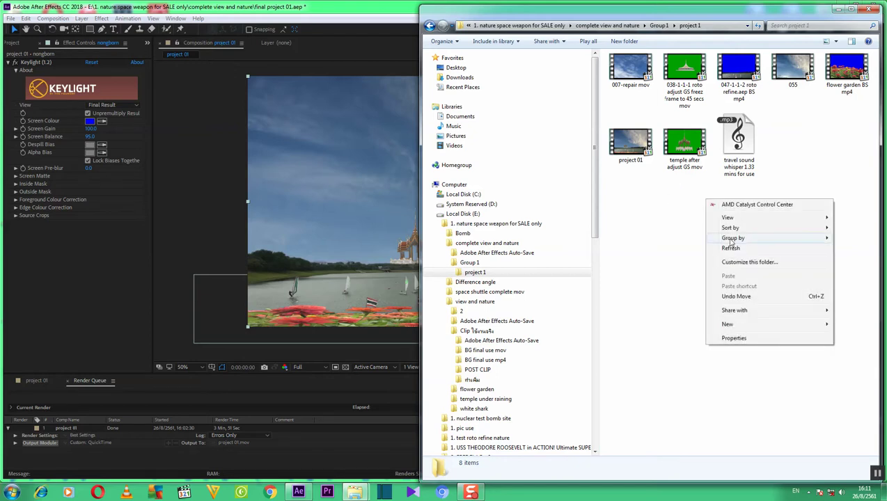
left_click(730, 250)
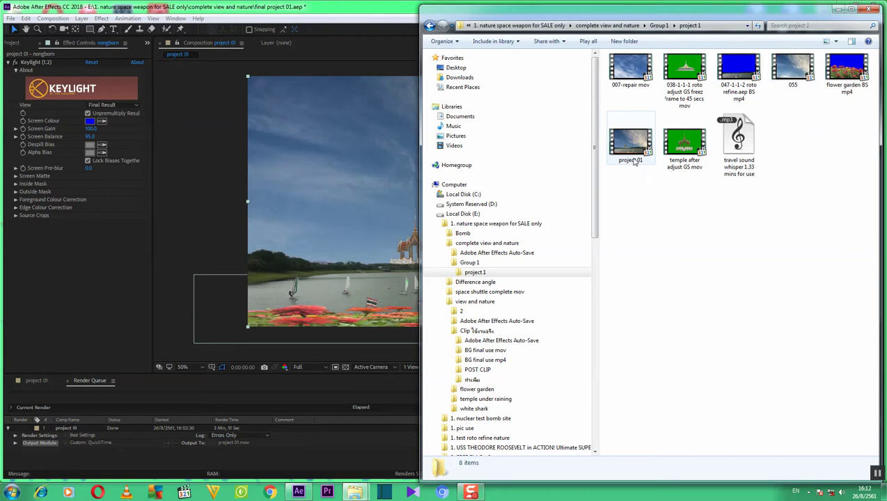
left_click(631, 145)
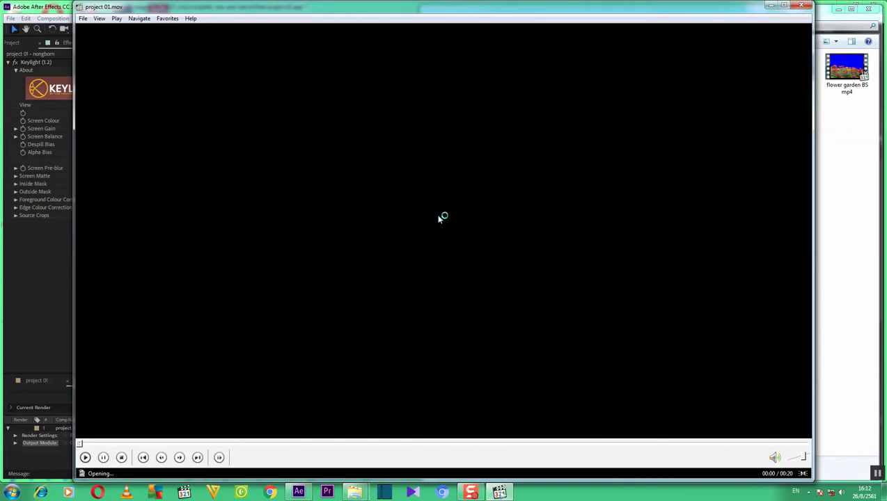
Play the project 01 video full screen in MPC-HC, then exit the player
right_click(438, 215)
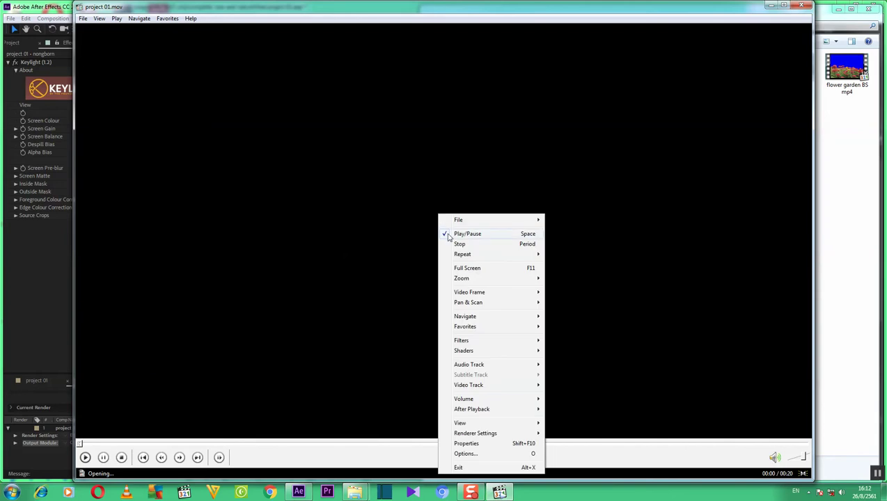
left_click(464, 269)
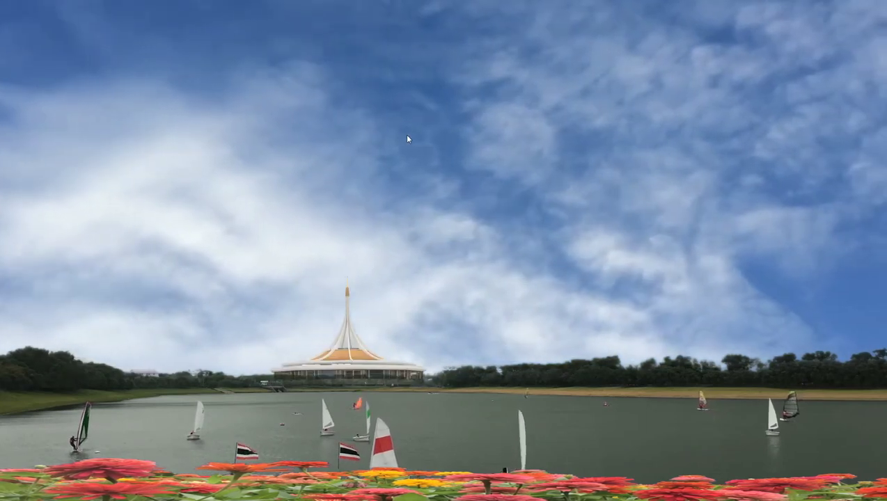
right_click(408, 136)
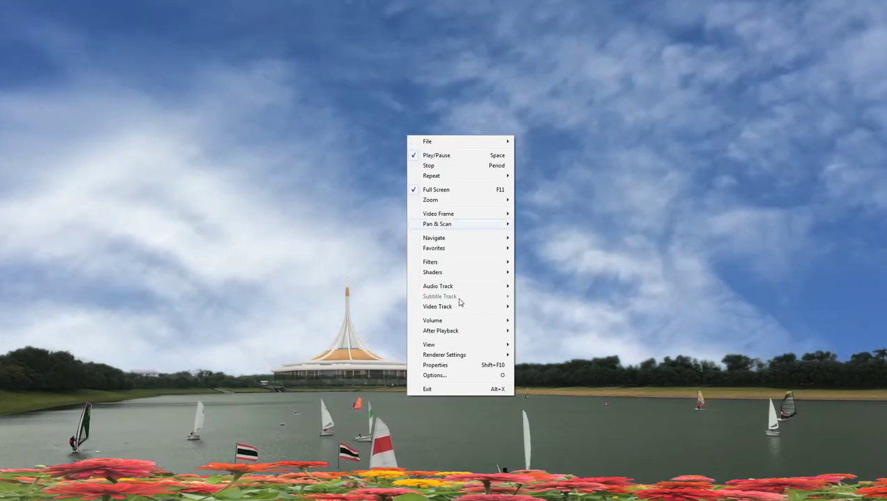
left_click(432, 390)
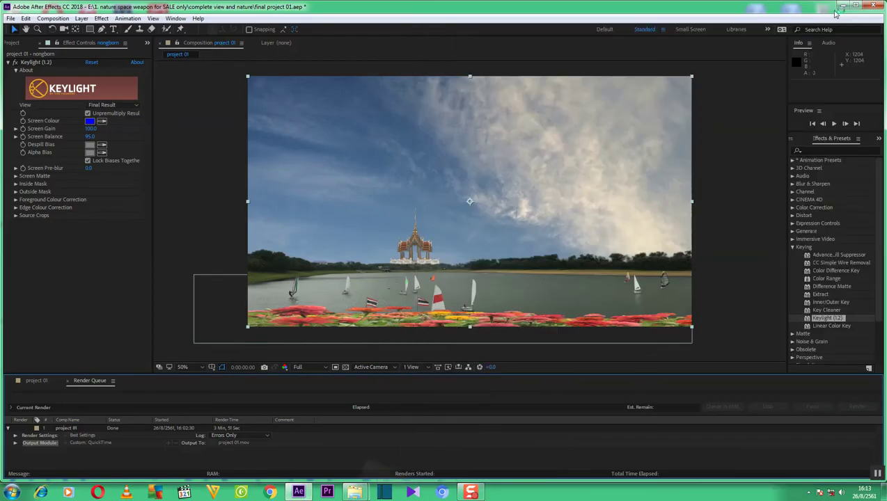
Minimize Explorer, delete the done project 01 render item, and show the project 01 timeline
left_click(837, 9)
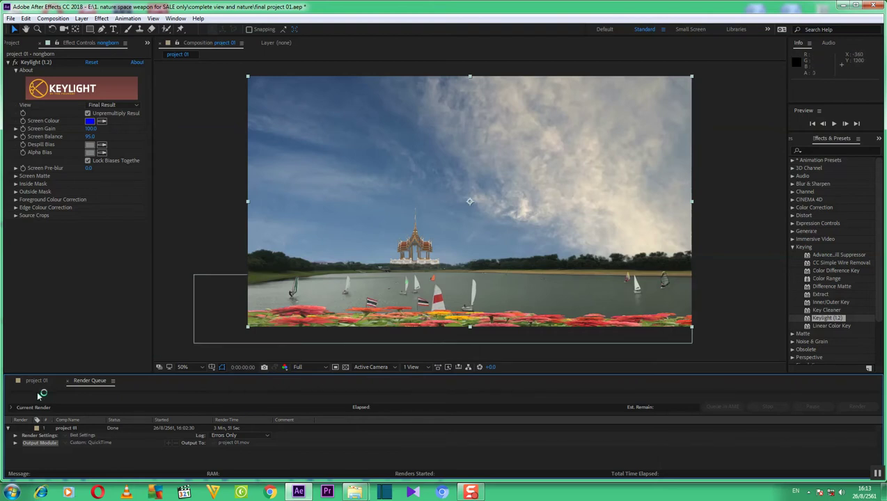
left_click(73, 429)
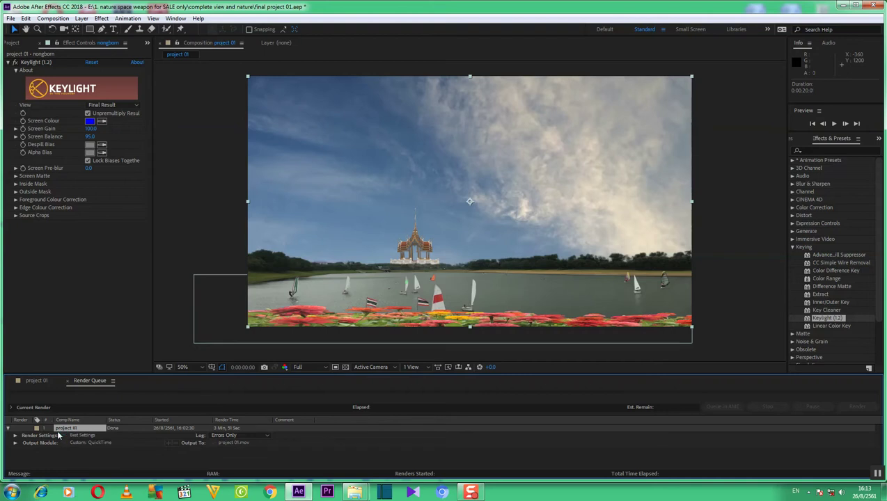
key("Delete")
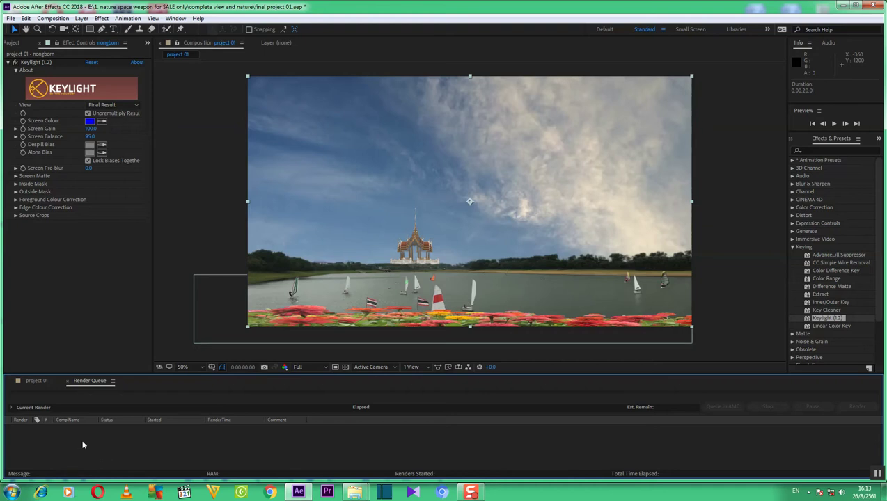
left_click(35, 382)
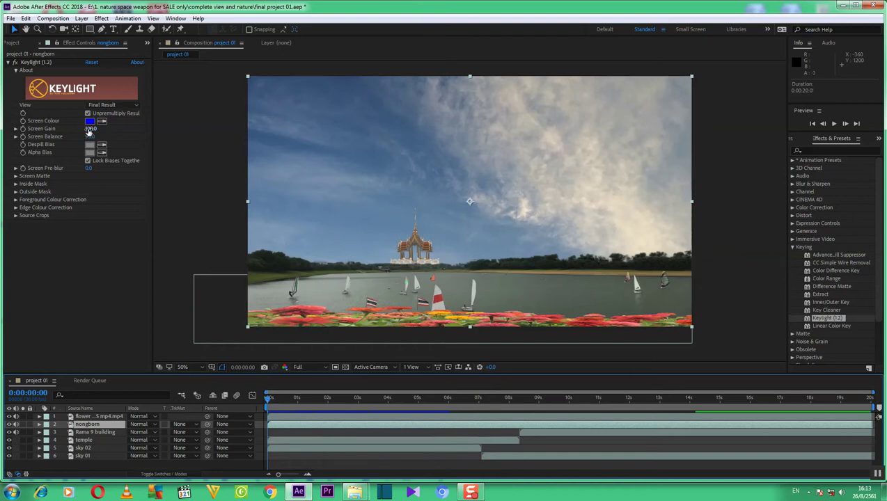
Import travel sound whisper 1.33 mins for use.mp3 into the Project panel
left_click(44, 43)
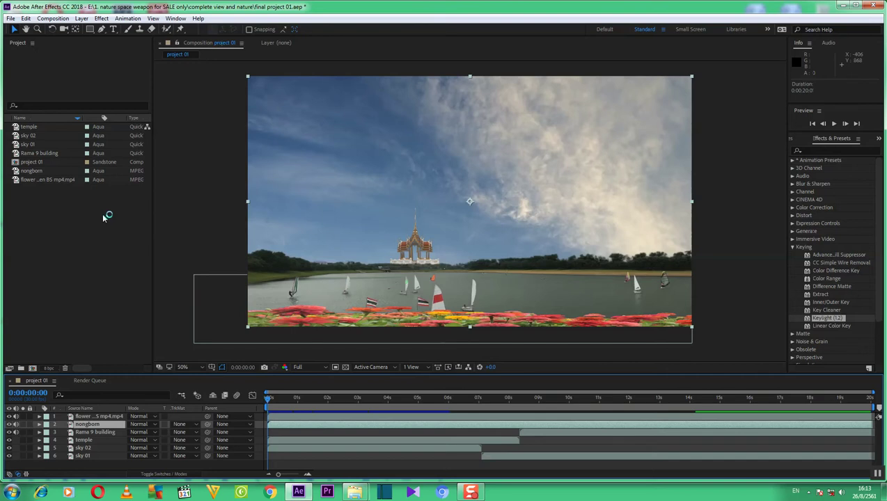
right_click(106, 217)
mouse_move(149, 265)
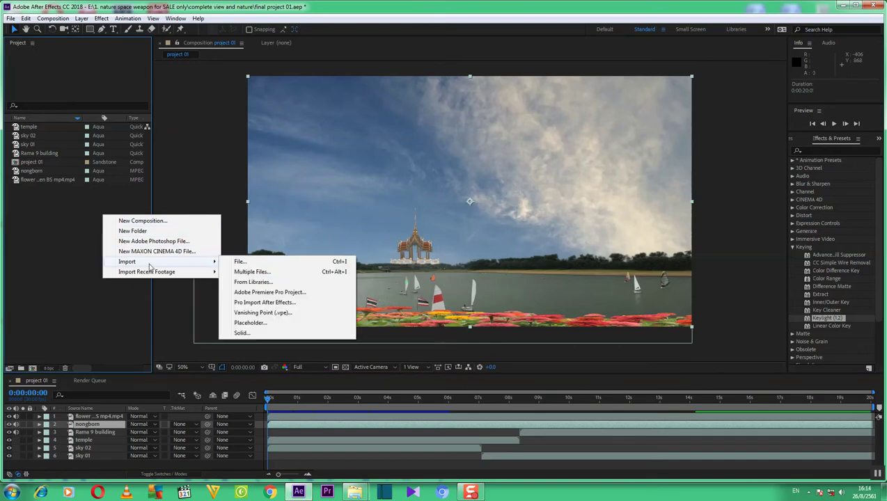
left_click(251, 261)
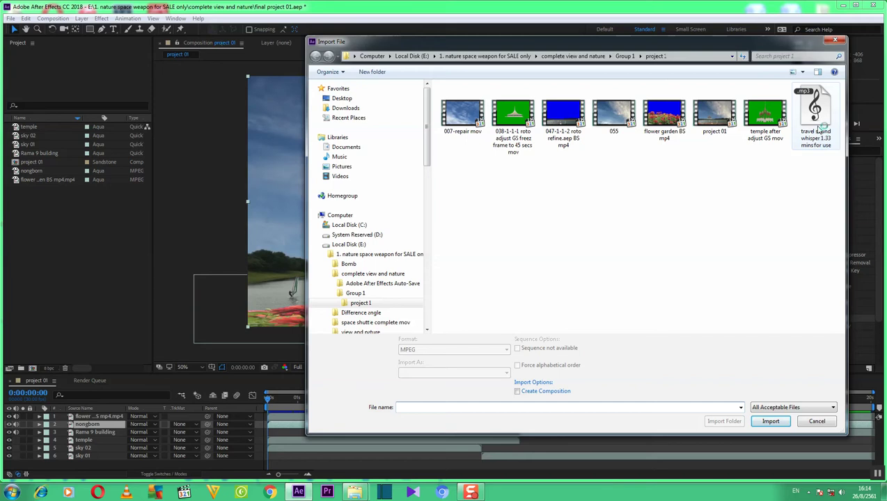
left_click(816, 115)
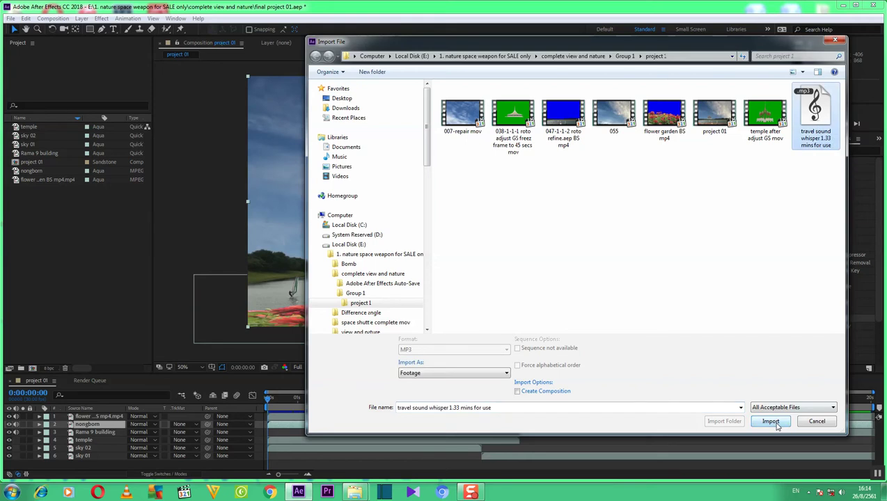
left_click(771, 421)
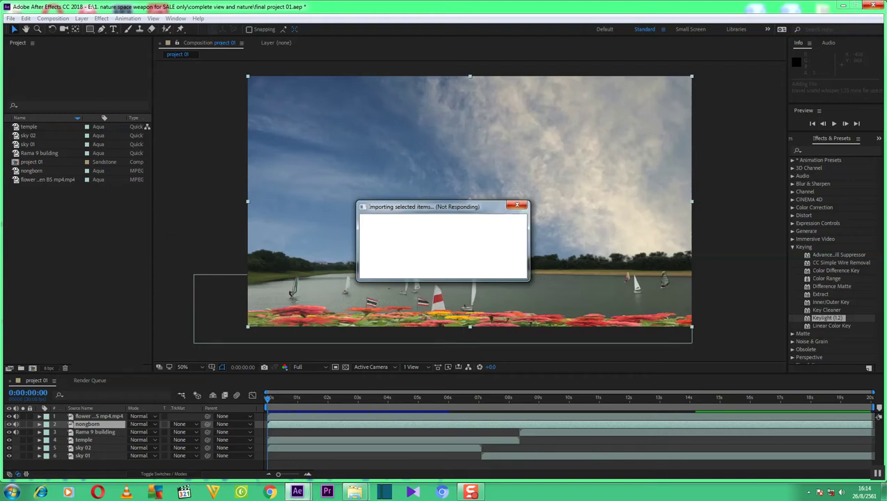
left_click(810, 494)
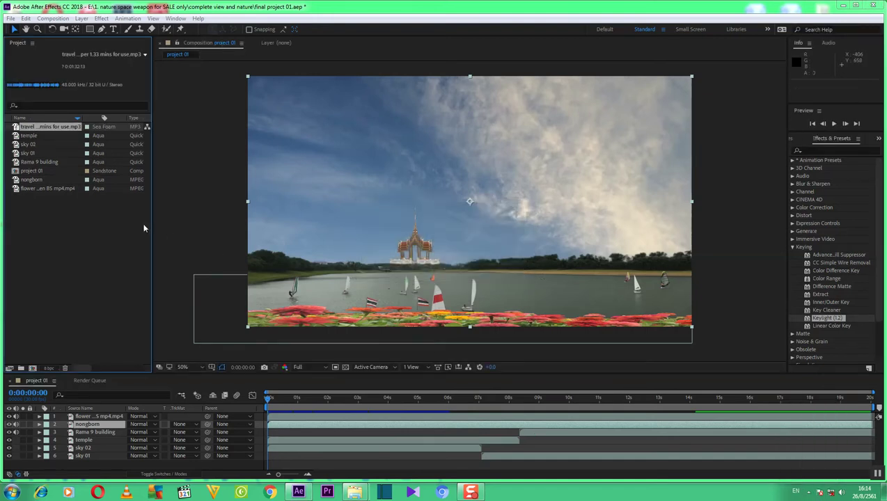
Drop the travel sound whisper mp3 into project 01 as layer 7 and preview with sound
left_click_drag(54, 126, 87, 363)
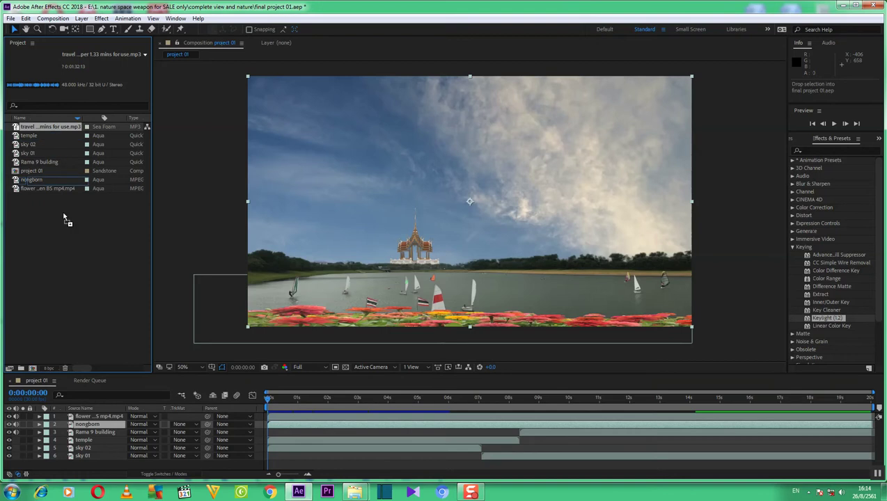
left_click_drag(87, 363, 118, 467)
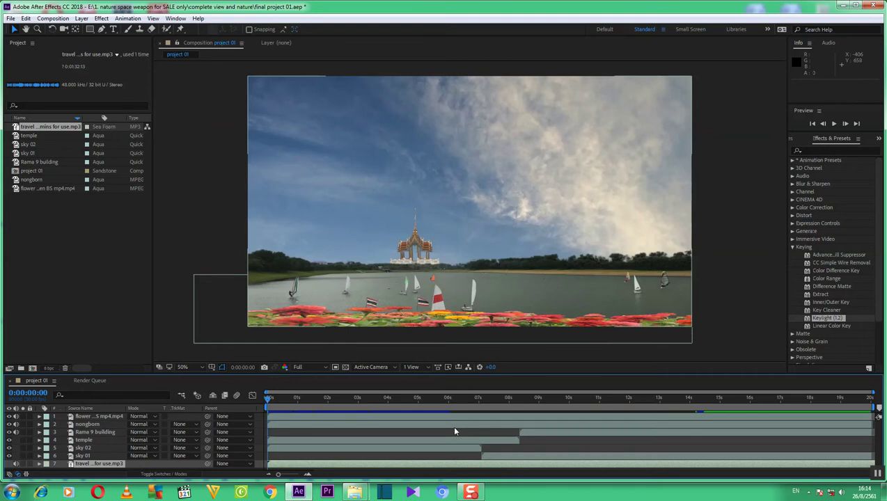
left_click(460, 440)
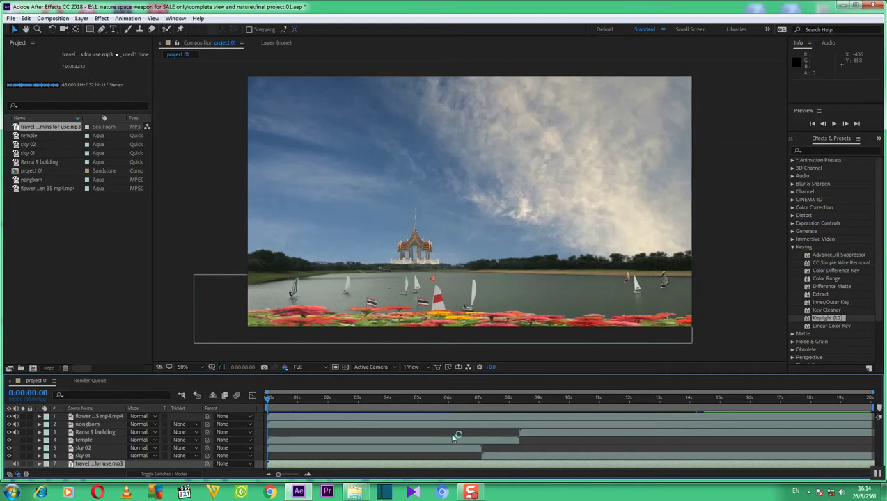
left_click(717, 78)
left_click(836, 124)
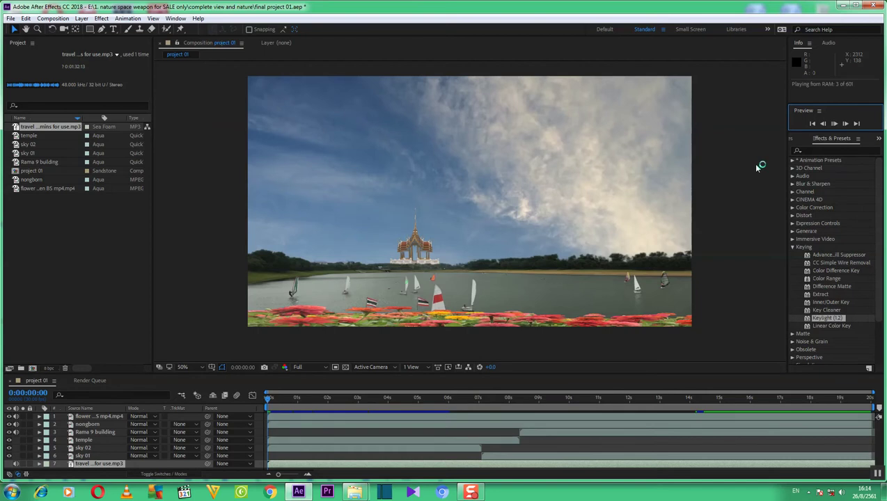
Stop the preview and look through the File menu without choosing a command
left_click(834, 124)
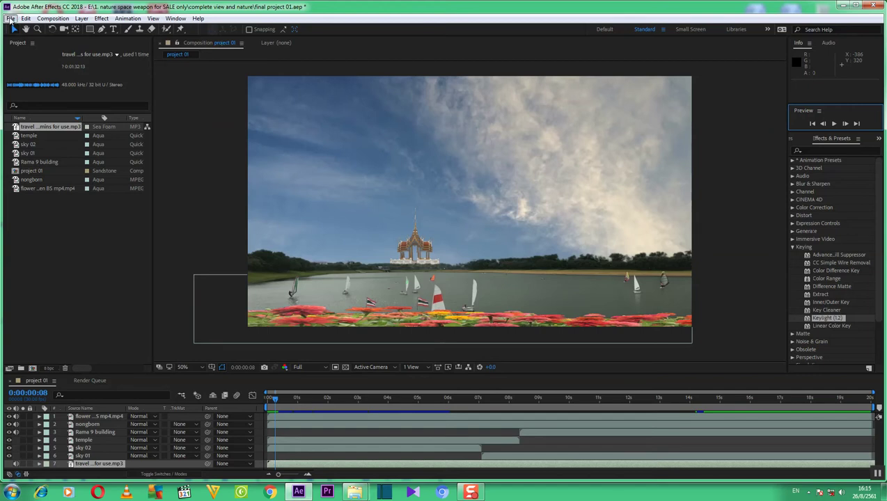
left_click(11, 19)
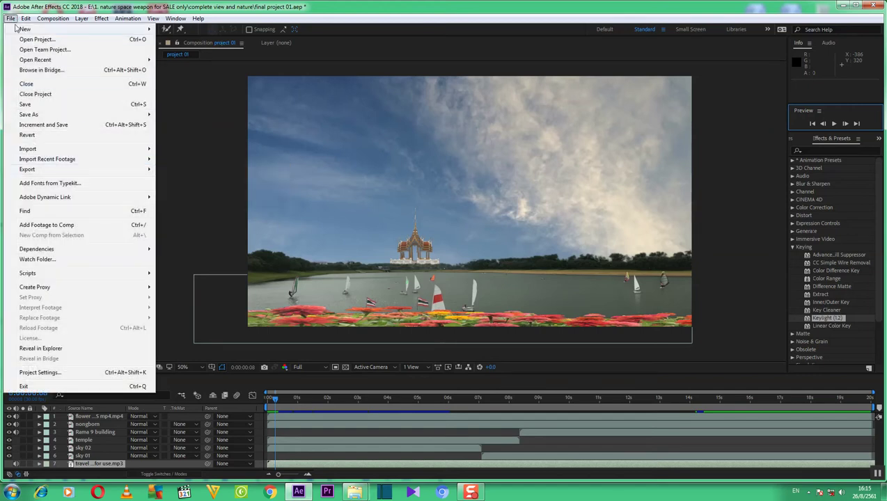
key("Escape")
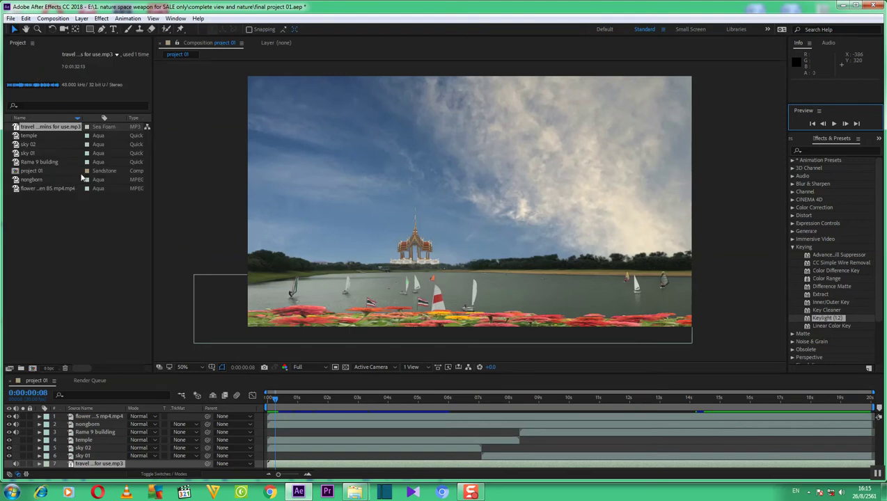
left_click(11, 18)
mouse_move(129, 170)
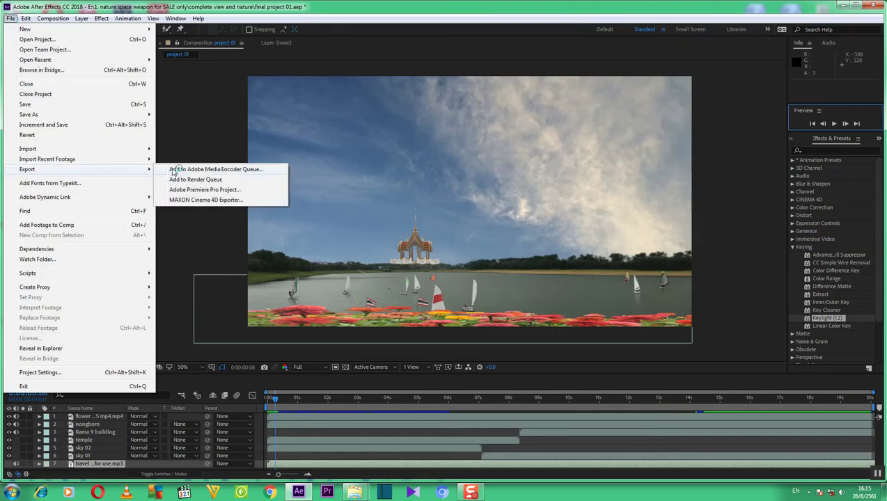
left_click(185, 124)
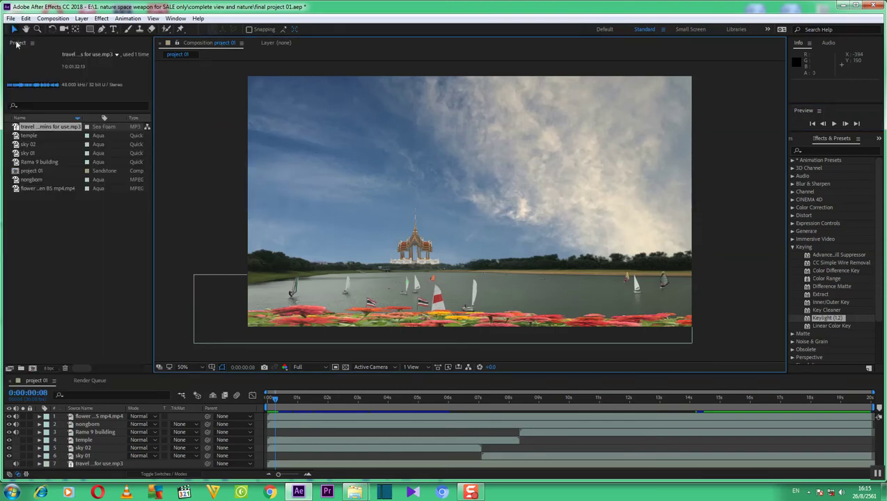
Save the project as final project 01.aep, replacing the existing file
left_click(11, 18)
mouse_move(43, 114)
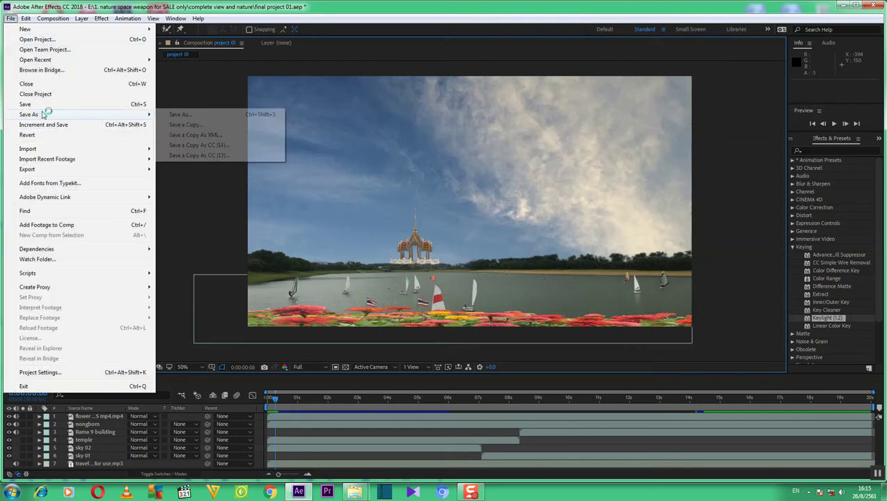
left_click(187, 116)
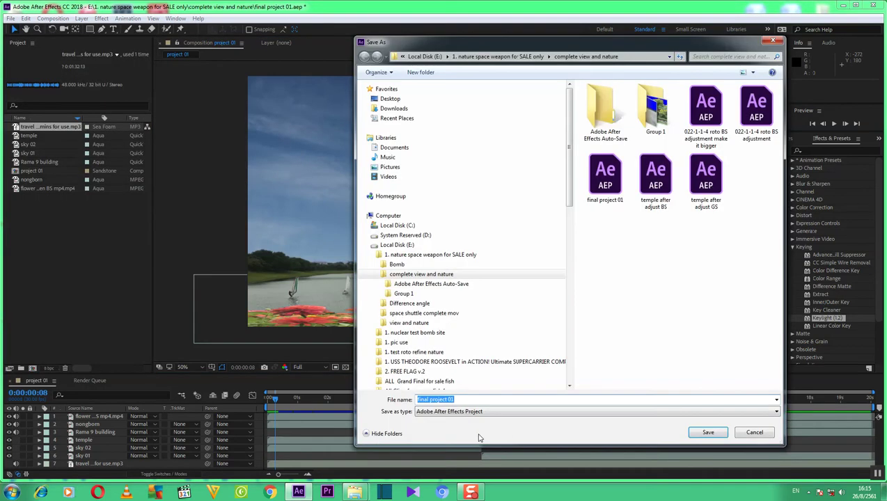
left_click(703, 436)
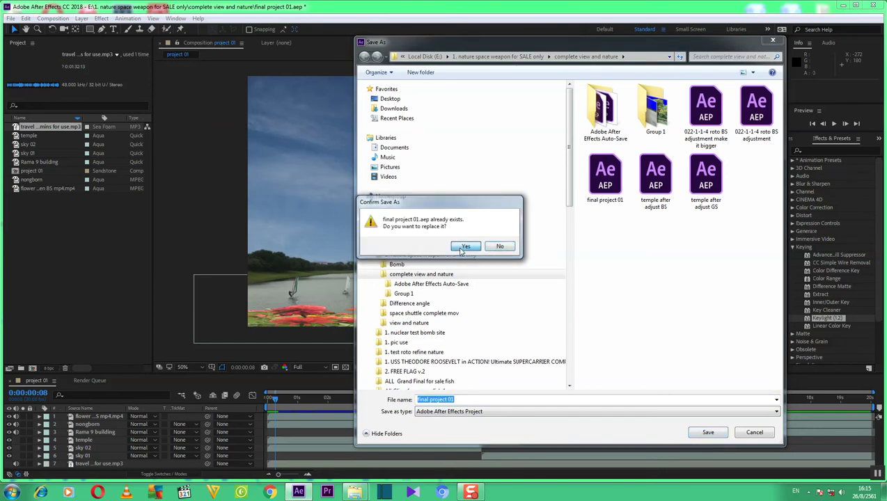
left_click(465, 247)
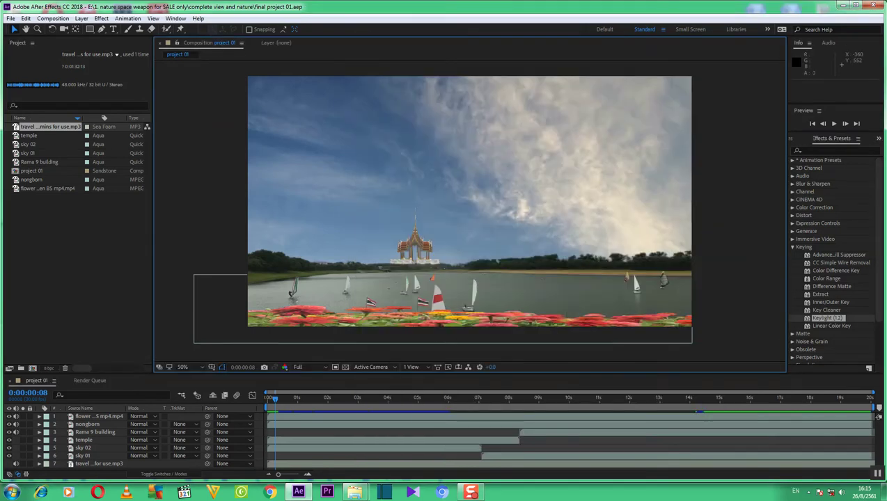
Add project 01 to the Render Queue with QuickTime as the output format instead of AVI
left_click(11, 18)
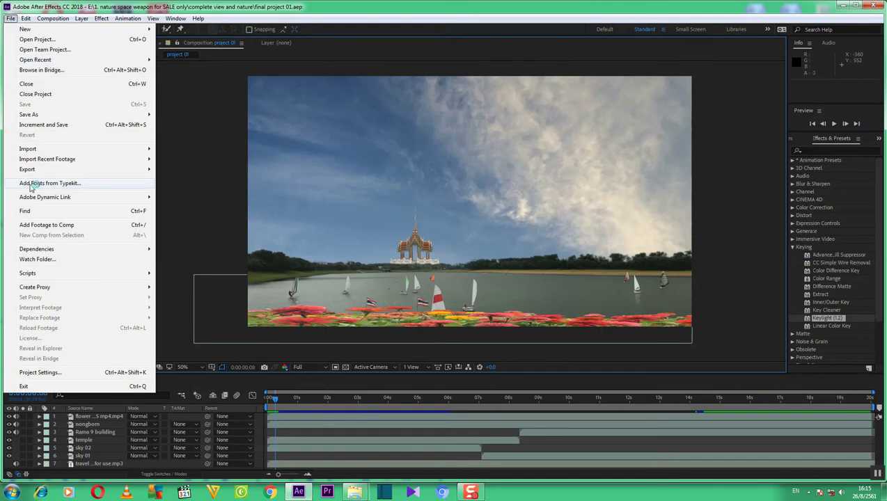
mouse_move(36, 169)
left_click(173, 180)
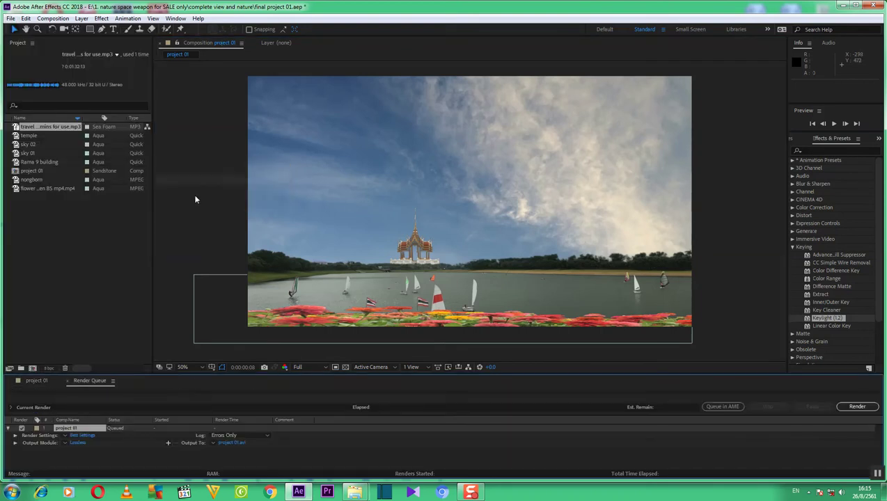
left_click(85, 444)
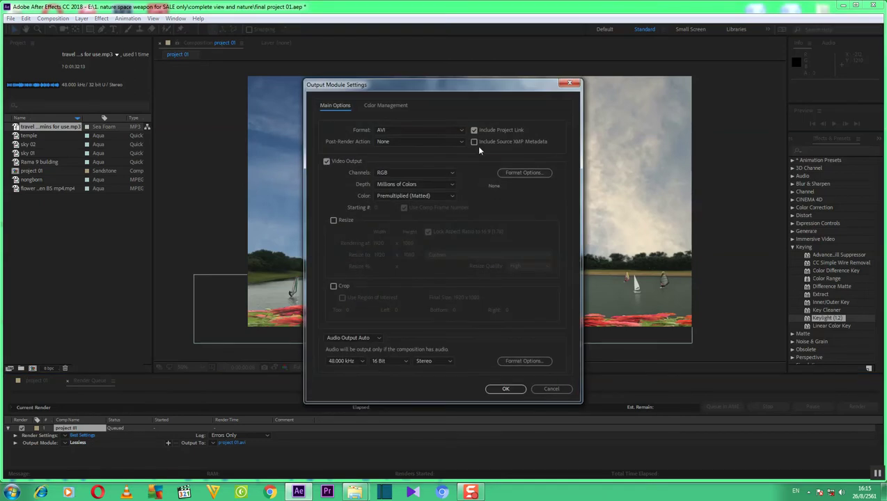
left_click(460, 131)
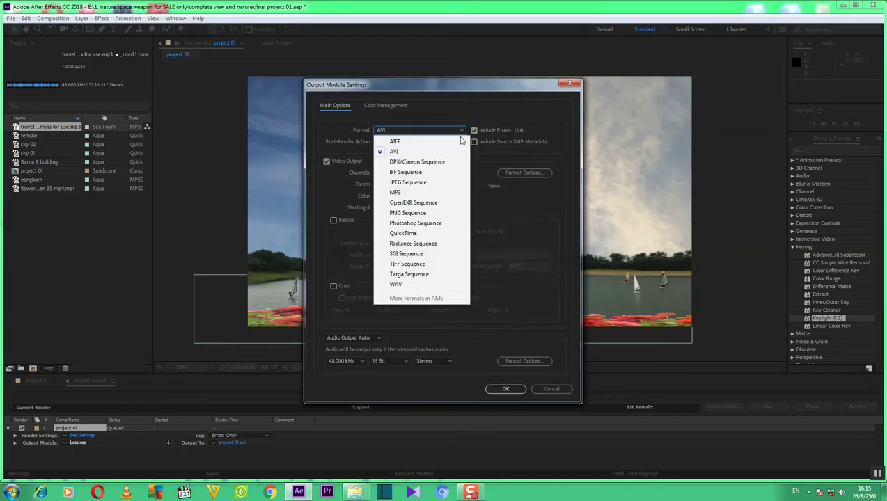
left_click(403, 233)
left_click(506, 390)
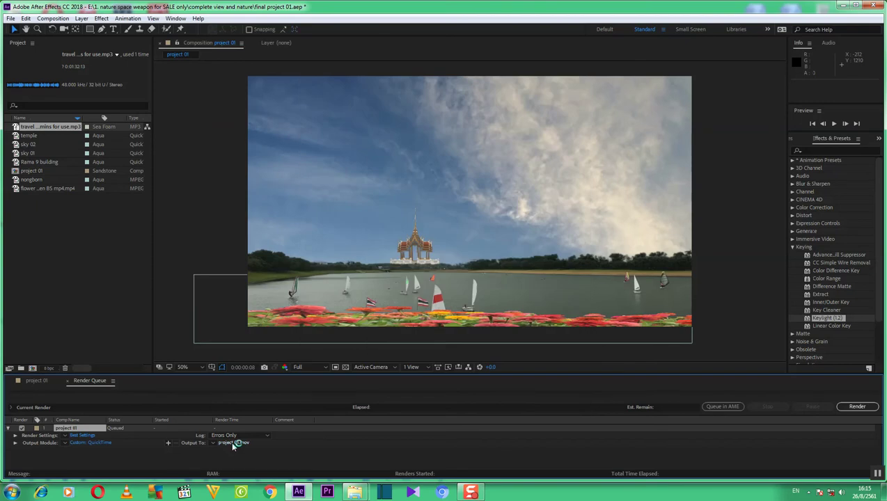
Set the render output file to project 01.mov, overwriting the existing movie
left_click(233, 444)
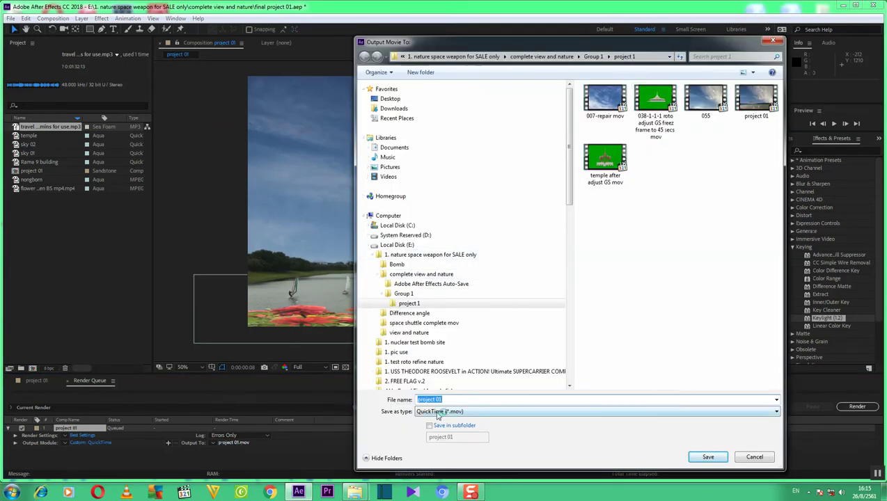
left_click(708, 459)
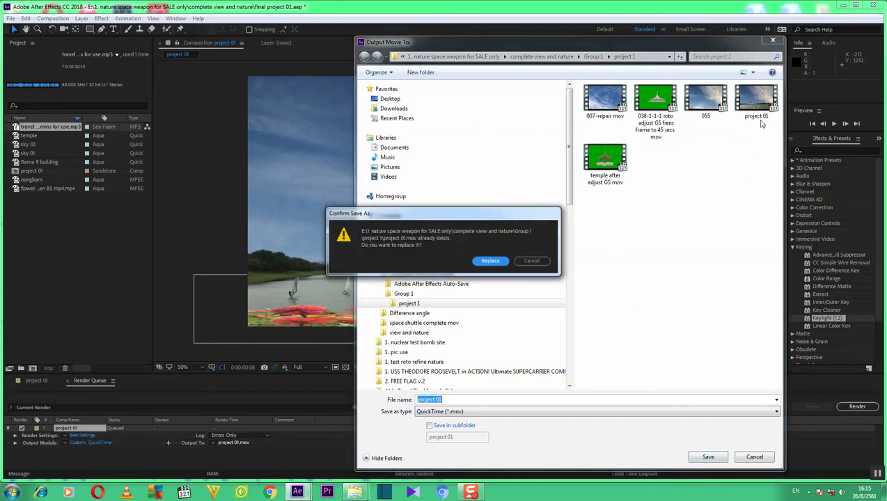
left_click(498, 261)
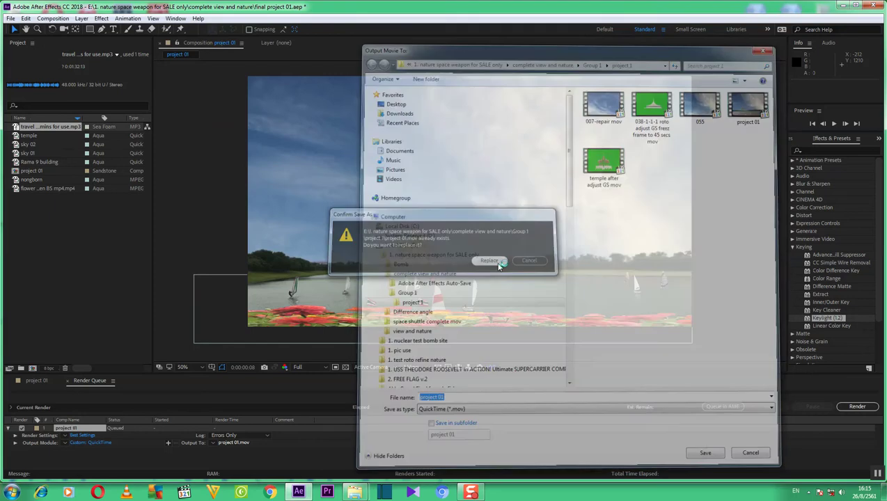
Render the queued project 01 composition to project 01.mov
left_click(854, 408)
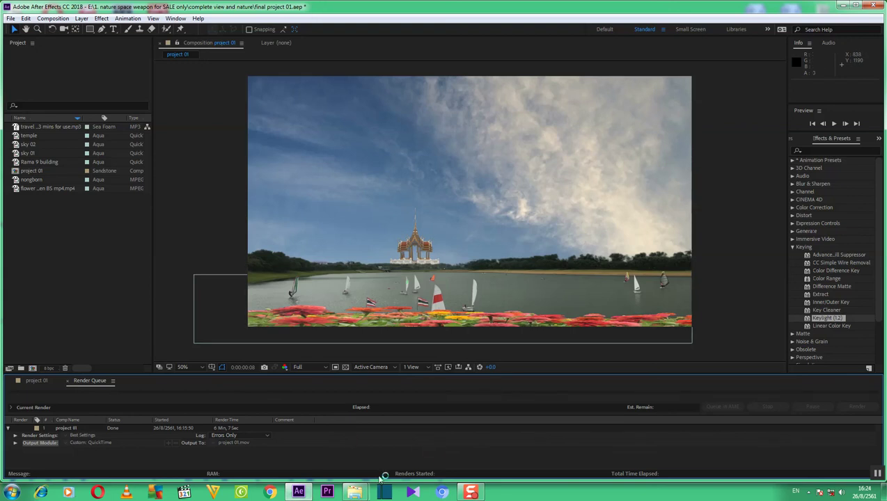
Bring the project 1 folder forward in Explorer and select the rendered project 01 video
mouse_move(360, 494)
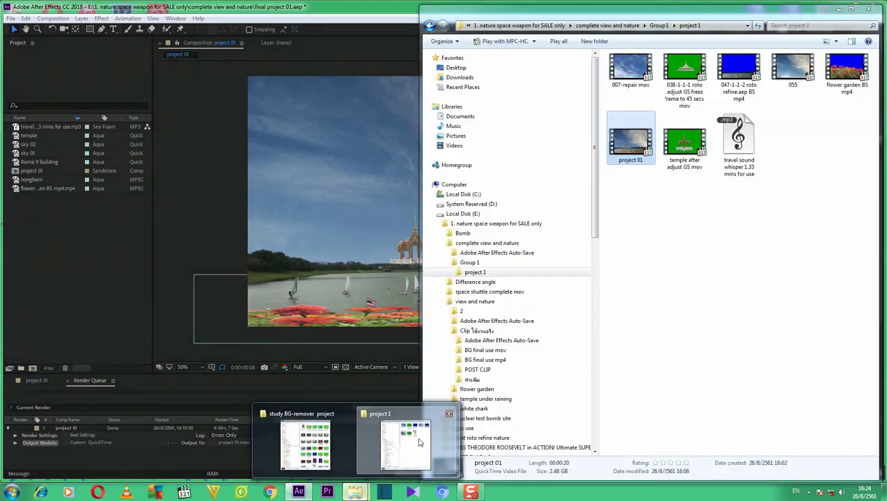
left_click(417, 439)
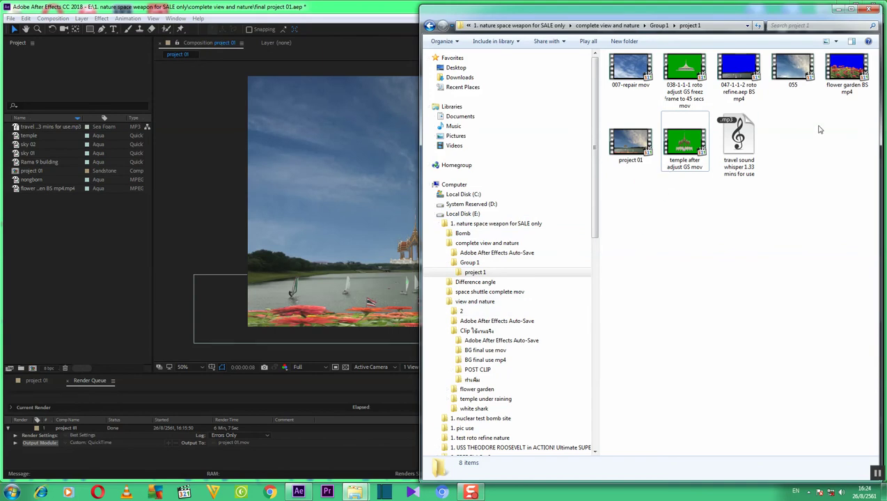
left_click(631, 155)
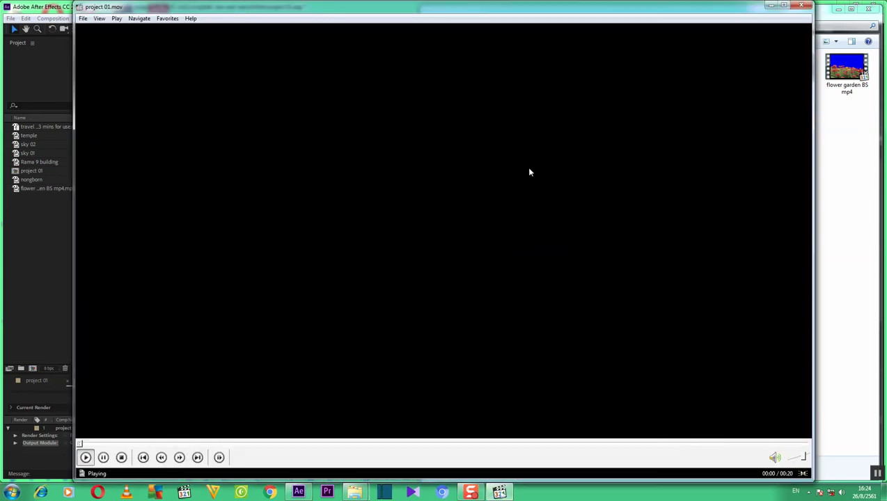
Watch project 01.mov full screen in Media Player Classic, then exit the player
right_click(511, 159)
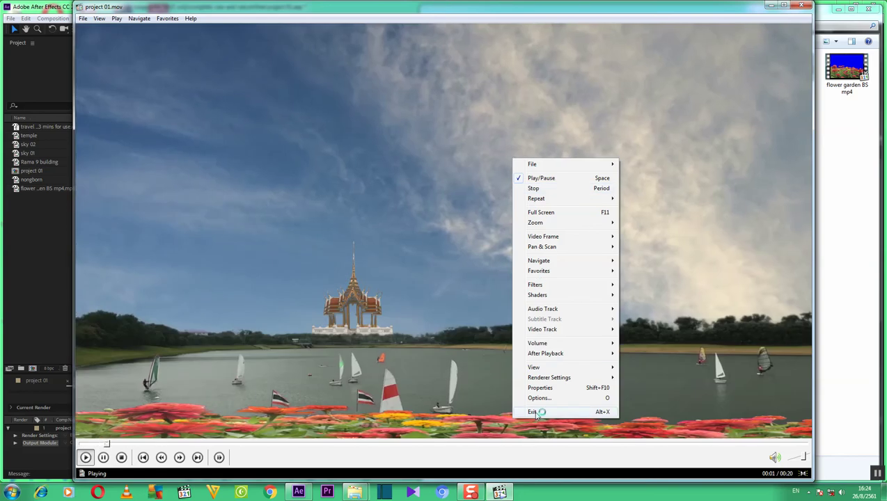
left_click(538, 213)
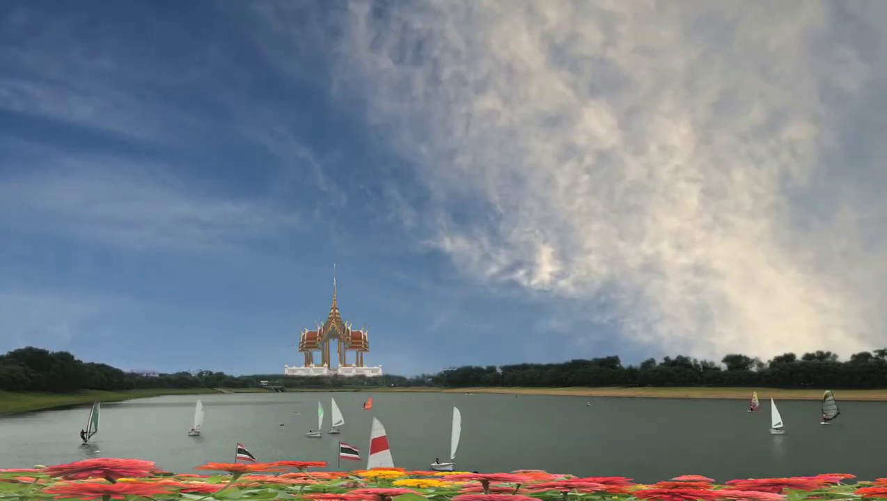
right_click(502, 156)
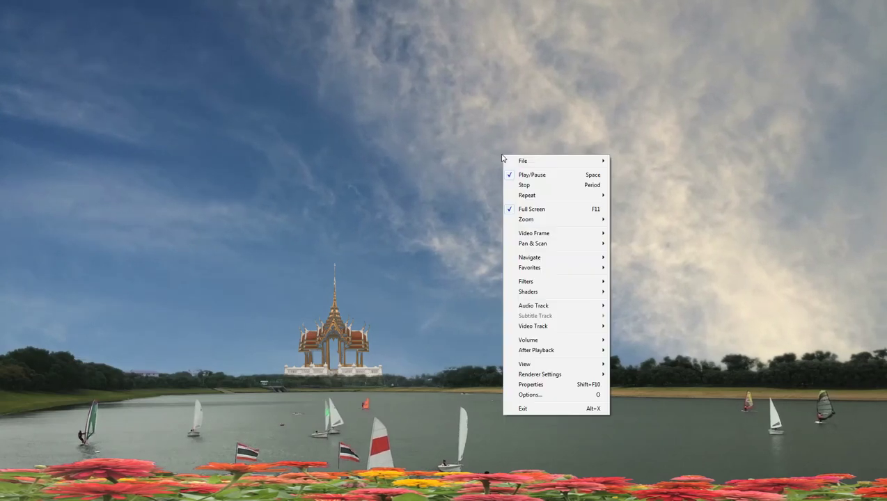
left_click(545, 411)
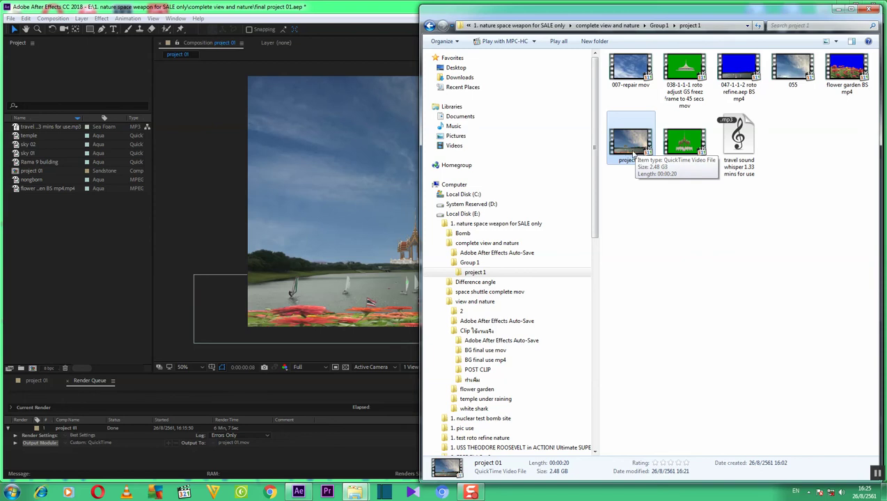
double_click(623, 167)
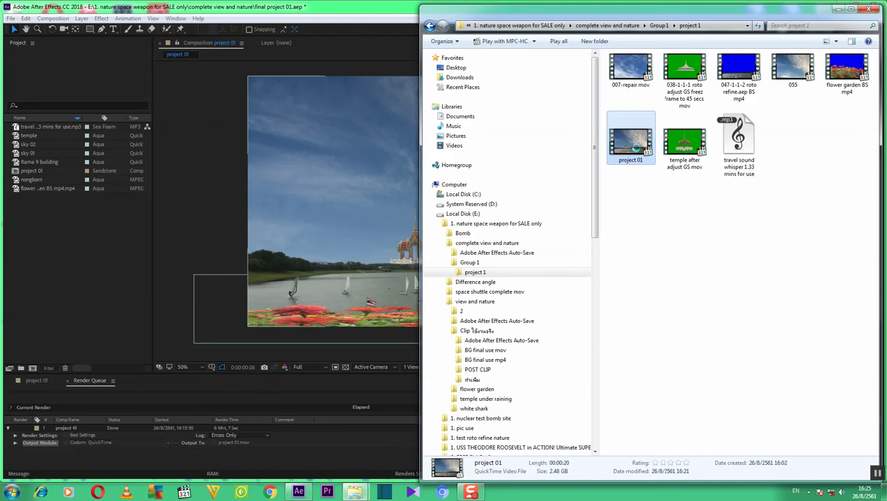
right_click(635, 150)
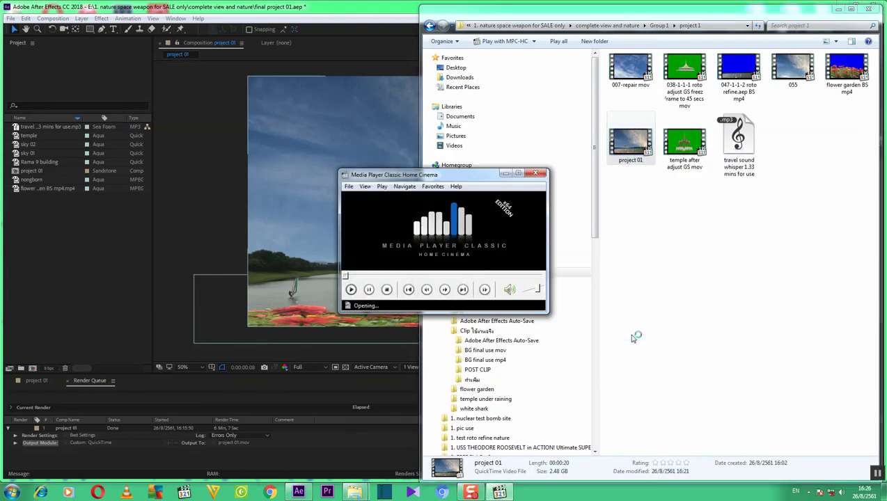
left_click(535, 172)
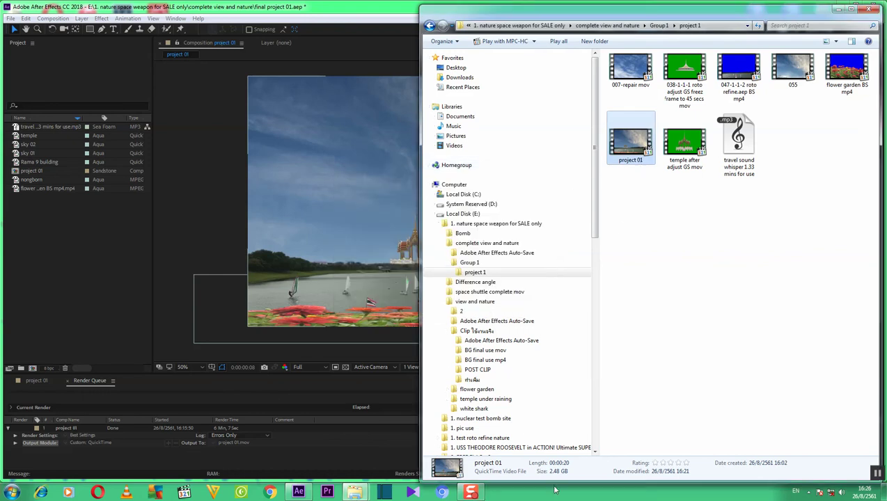
double_click(640, 163)
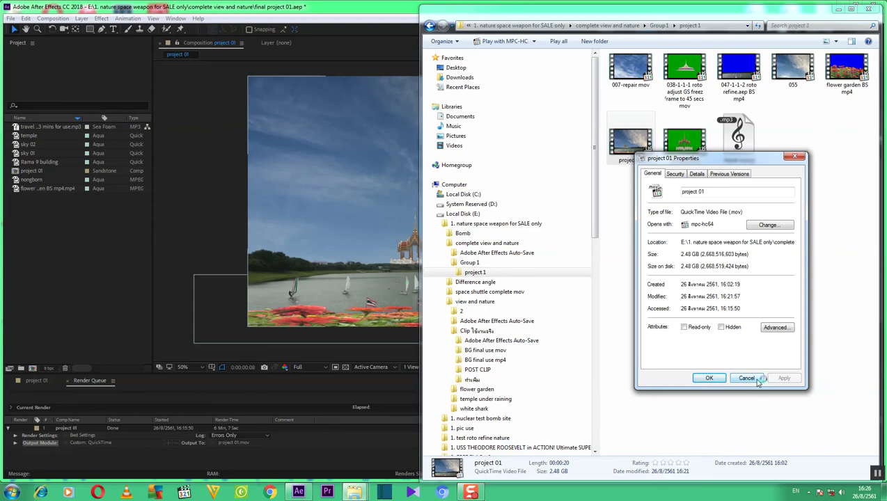
left_click(753, 379)
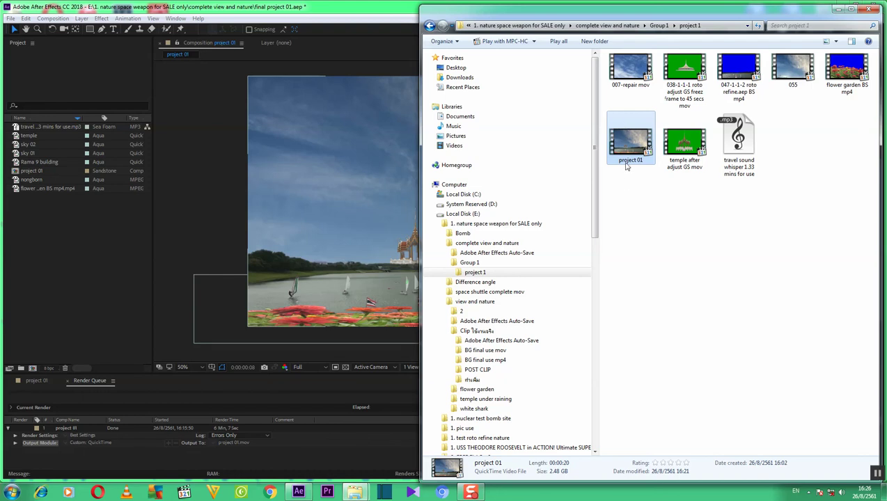
mouse_move(633, 135)
mouse_move(667, 168)
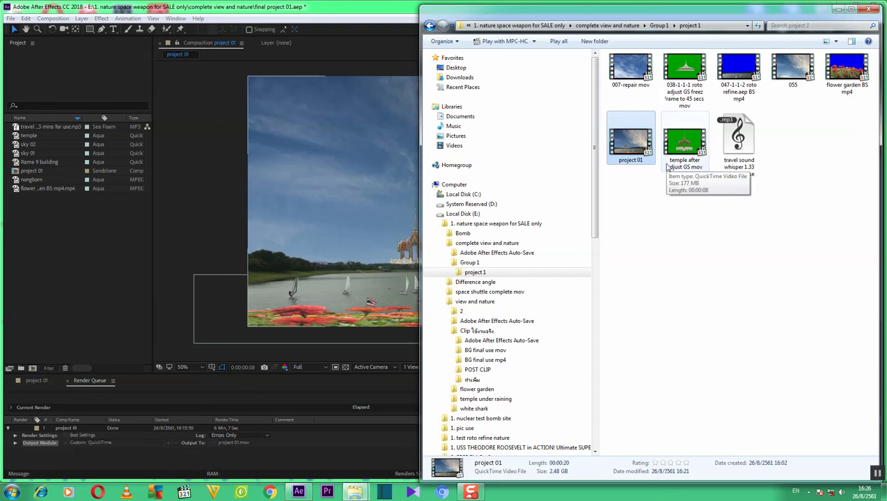